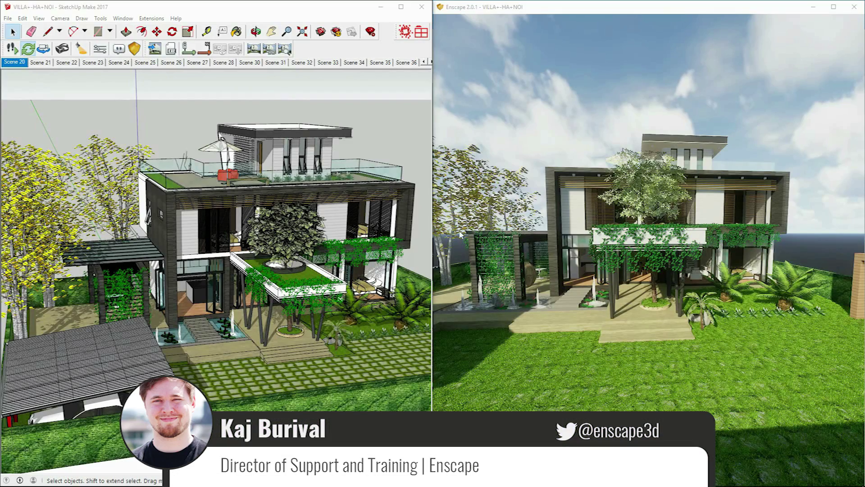
# Step: Save the close-up villa view as the video start position, then move to a frontal view of the house
pyautogui.moveTo(619, 275); pyautogui.dragTo(568, 276)
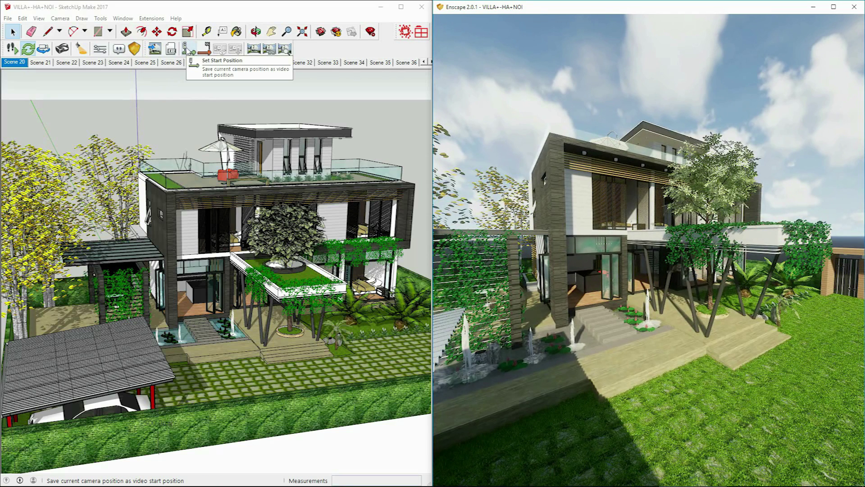
pyautogui.click(188, 49)
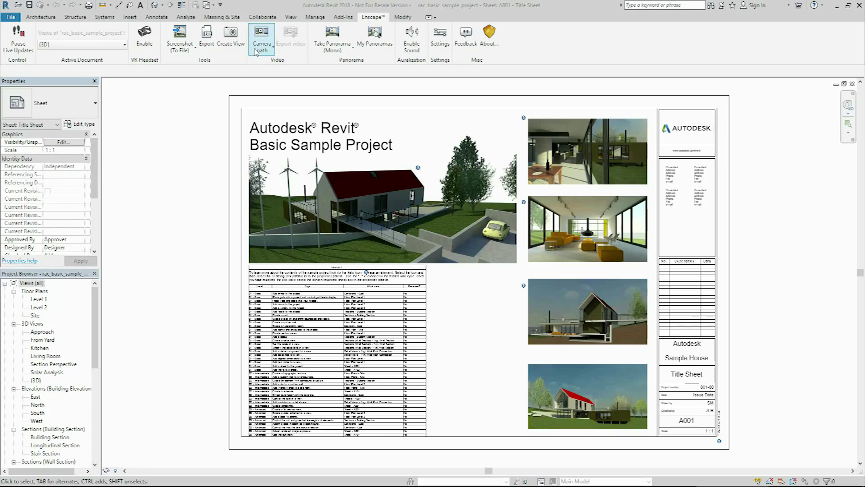
pyautogui.click(262, 40)
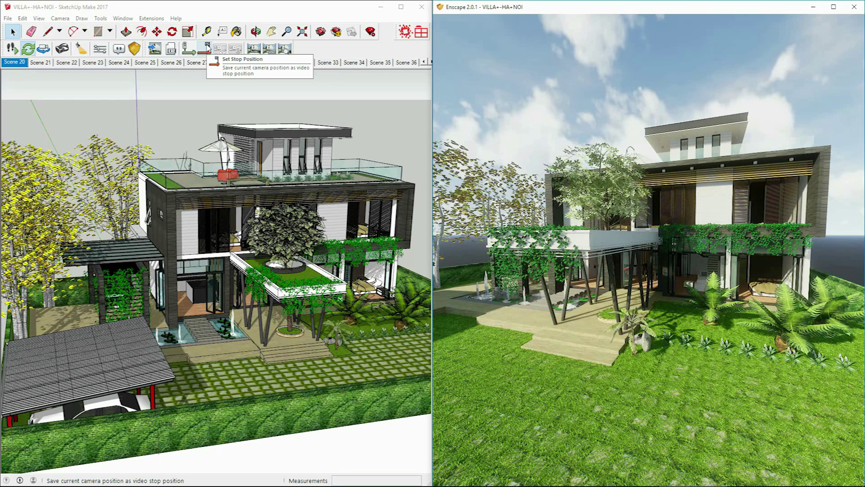
# Step: Store the front view as the video stop position and preview the camera flight
pyautogui.click(207, 47)
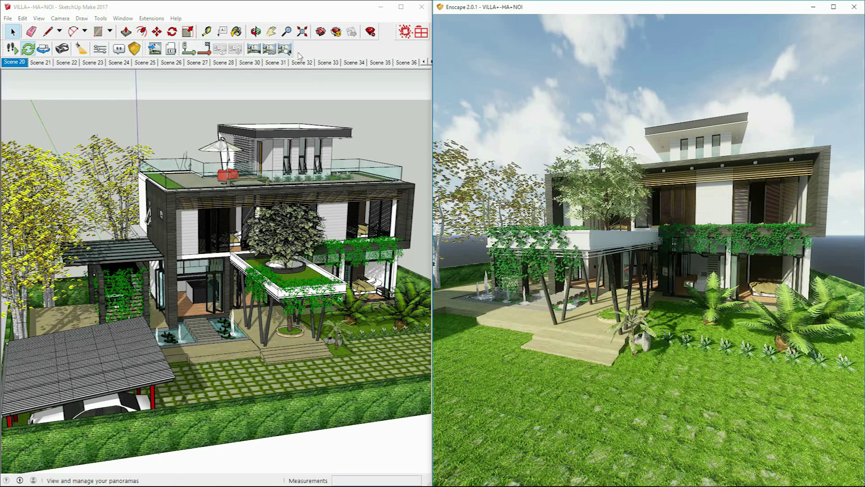
pyautogui.click(203, 50)
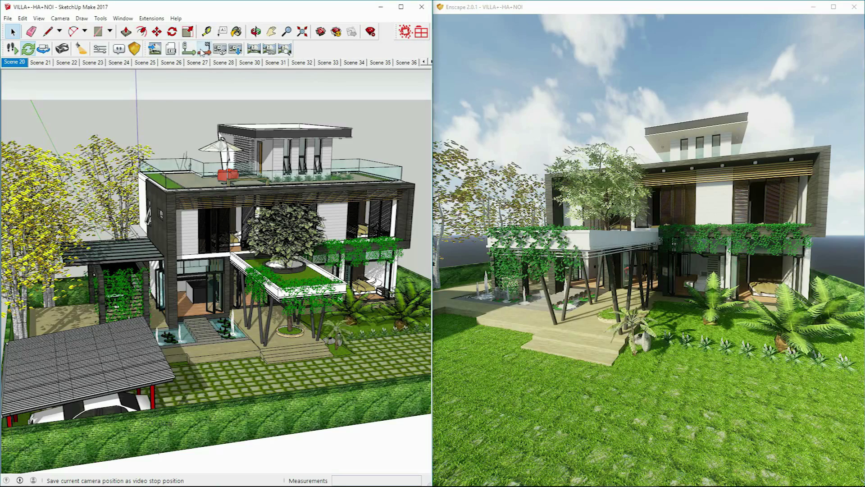
pyautogui.click(220, 49)
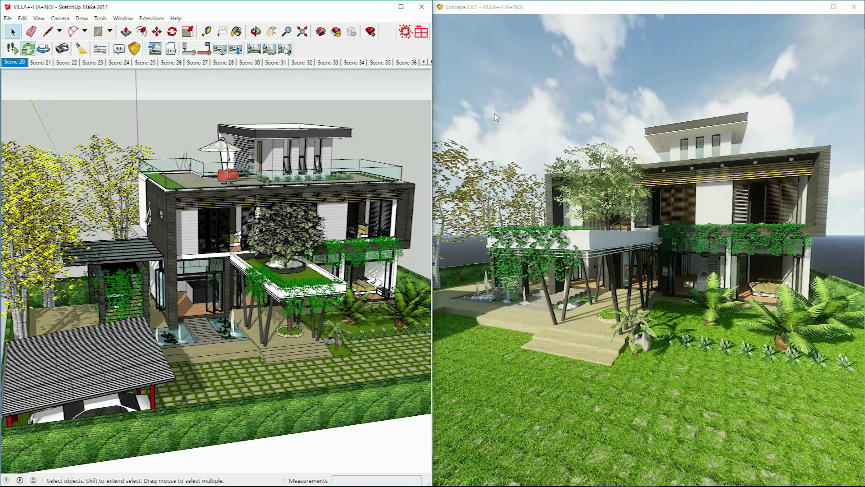
# Step: Move the sun two steps later in the day, re-store the end position, and preview again
pyautogui.click(496, 118)
pyautogui.hotkey('shift', 'Right')
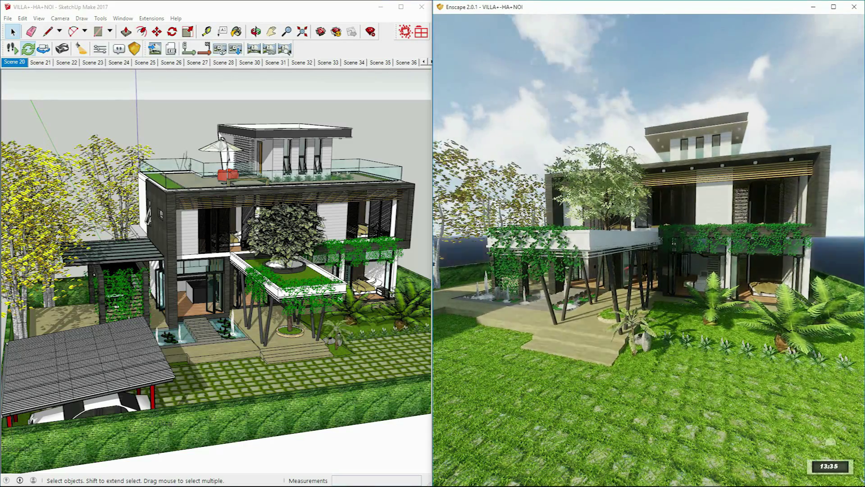
pyautogui.hotkey('shift', 'Right')
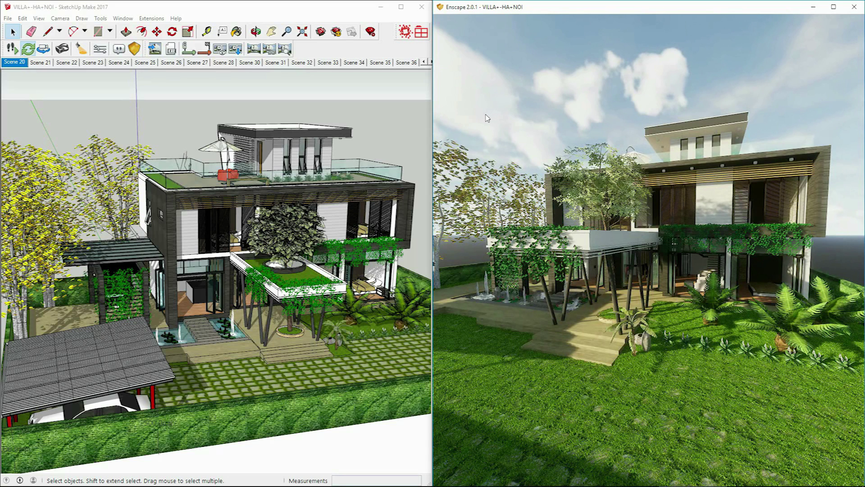
pyautogui.click(209, 53)
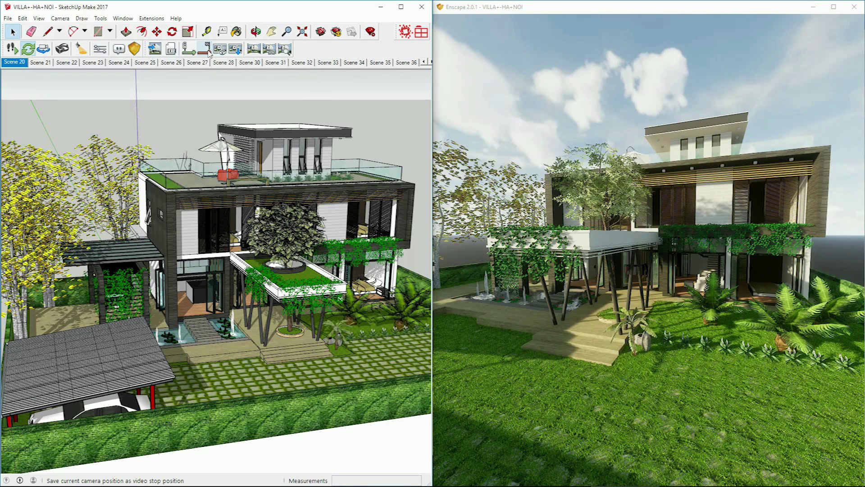
pyautogui.click(219, 50)
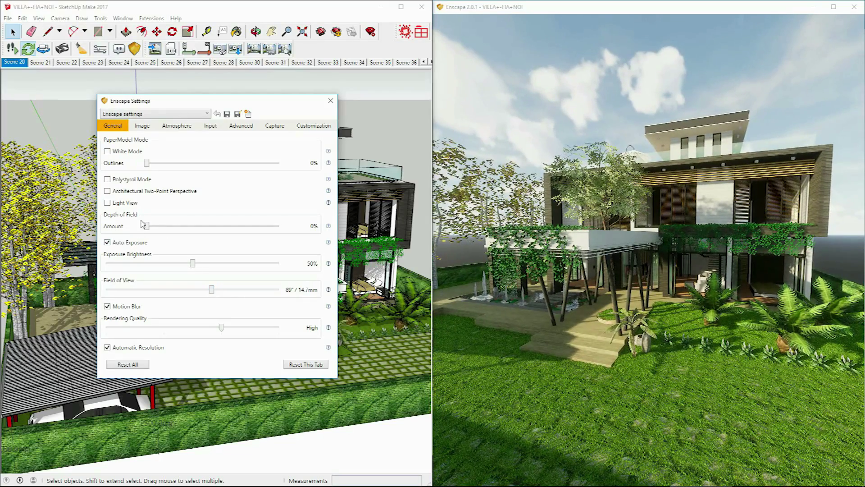
# Step: Try depth-of-field blur and focal point adjustments, then set the blur amount back to 0%
pyautogui.moveTo(146, 225); pyautogui.dragTo(204, 225)
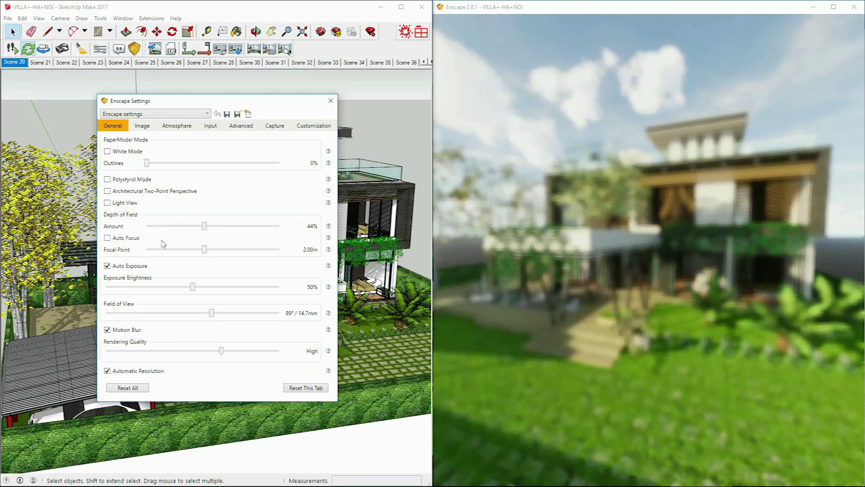
pyautogui.moveTo(205, 251); pyautogui.dragTo(243, 252)
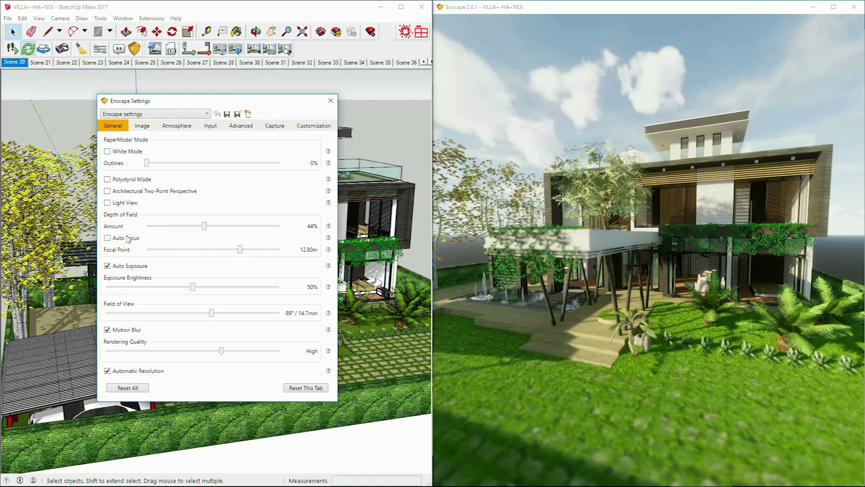
pyautogui.moveTo(205, 227); pyautogui.dragTo(145, 227)
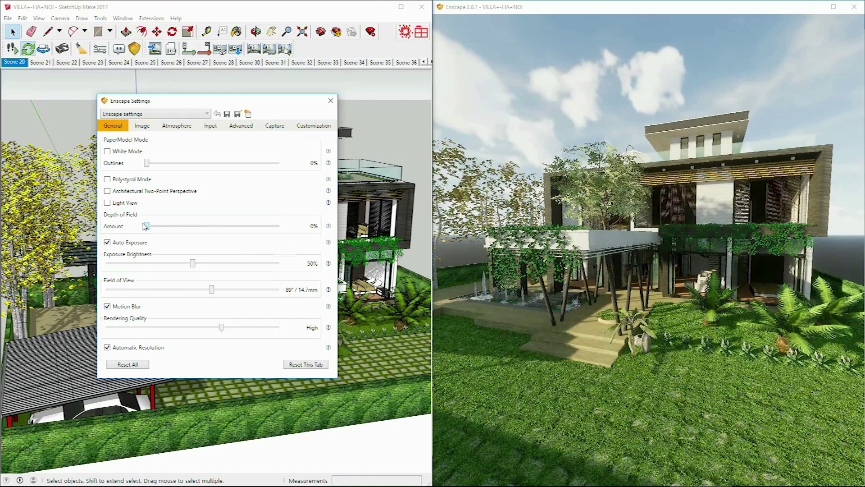
# Step: Reset all Enscape settings to their defaults and close the settings window
pyautogui.click(128, 364)
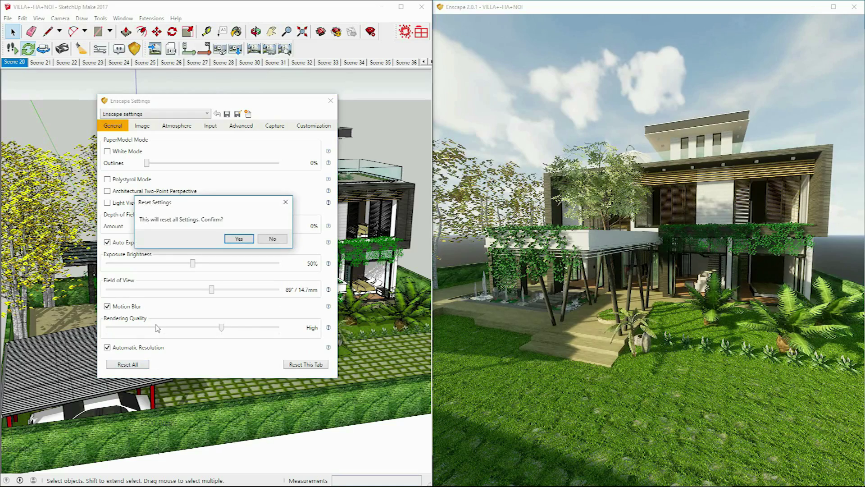
pyautogui.click(239, 238)
pyautogui.click(331, 100)
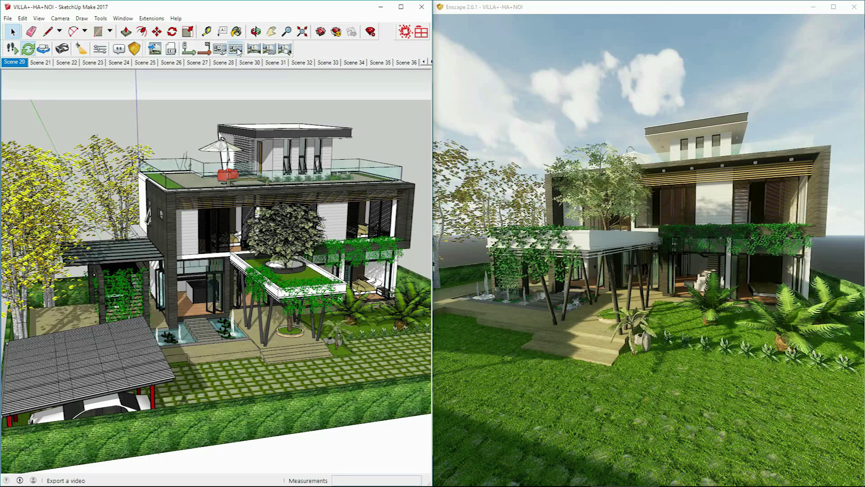
# Step: Export the camera-path video as MP4 to the Desktop with the default date-stamped name
pyautogui.click(236, 48)
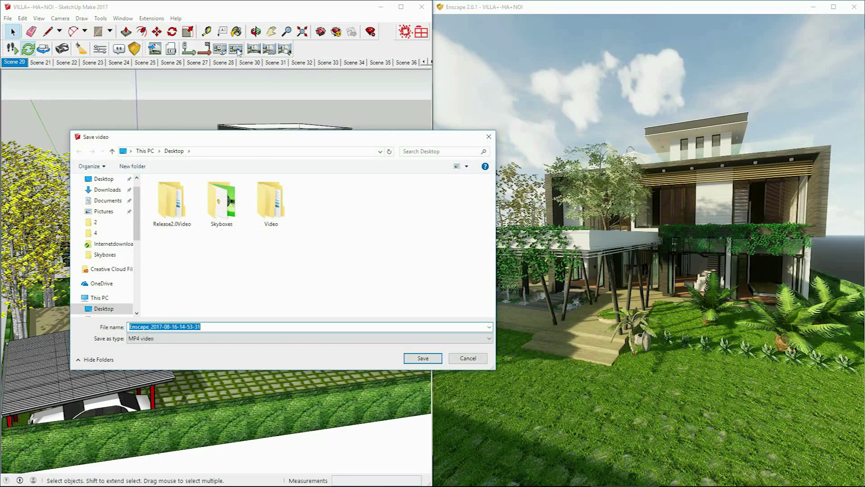
pyautogui.click(423, 359)
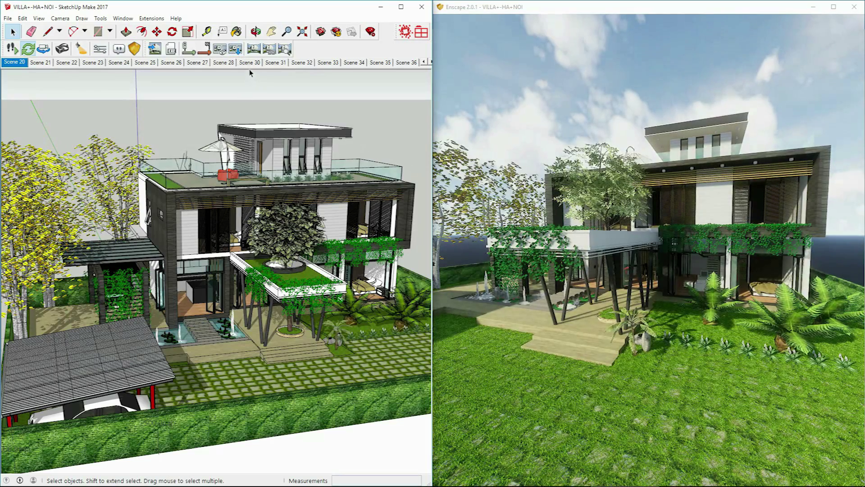
# Step: In the Capture settings, set video resolution to 1080p and compression quality to Maximum
pyautogui.click(100, 48)
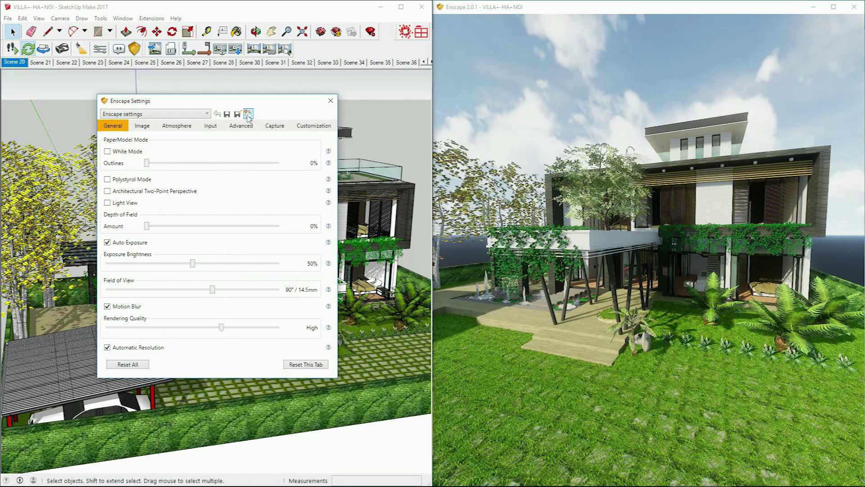
pyautogui.click(275, 125)
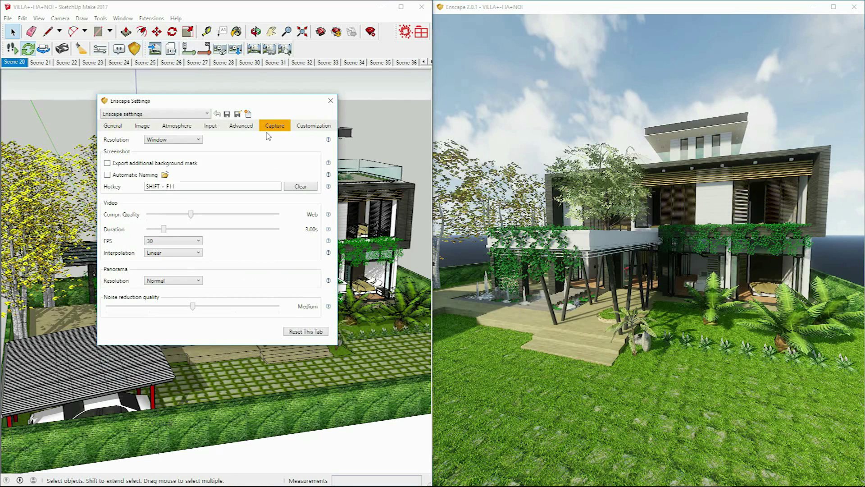
pyautogui.click(198, 140)
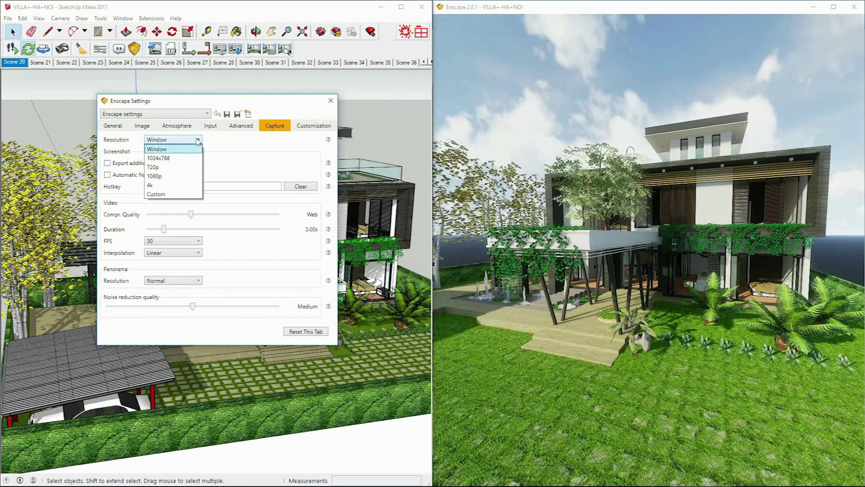
pyautogui.click(189, 176)
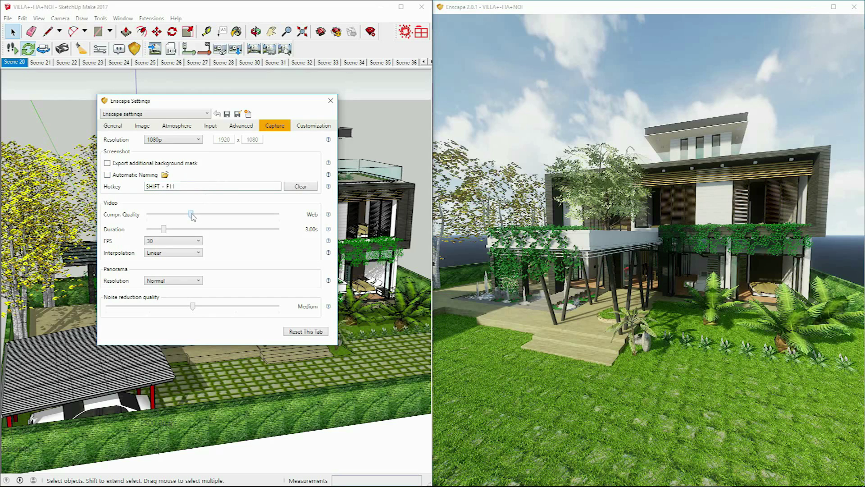
pyautogui.moveTo(211, 218); pyautogui.dragTo(278, 217)
# Step: Set the video duration to about 5.06 seconds and keep the frame rate at 30 FPS
pyautogui.moveTo(167, 231); pyautogui.dragTo(284, 230)
pyautogui.moveTo(280, 232); pyautogui.dragTo(178, 232)
pyautogui.click(197, 242)
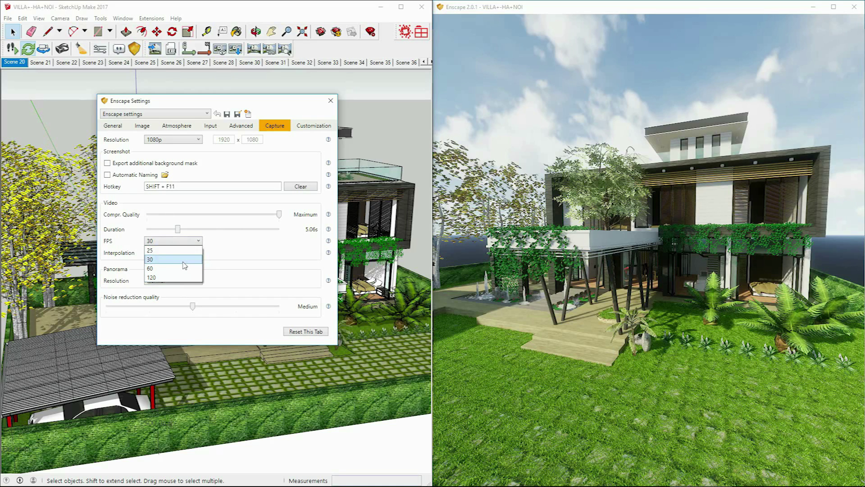
pyautogui.click(184, 261)
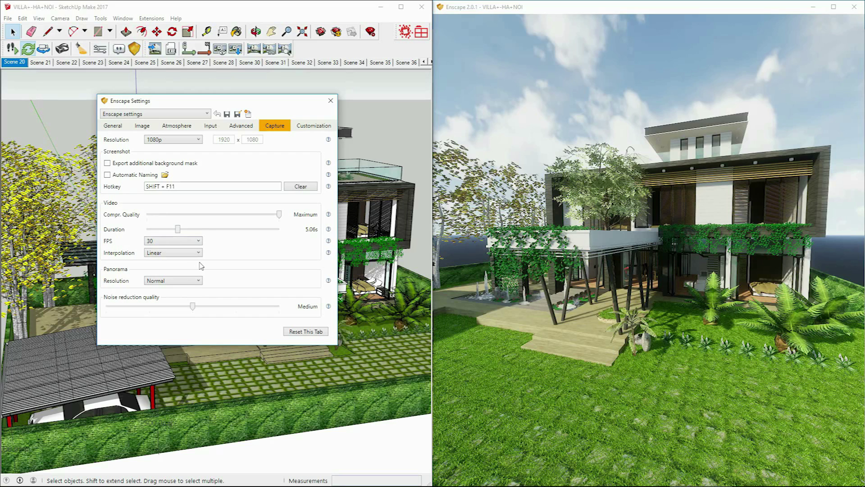
pyautogui.click(198, 253)
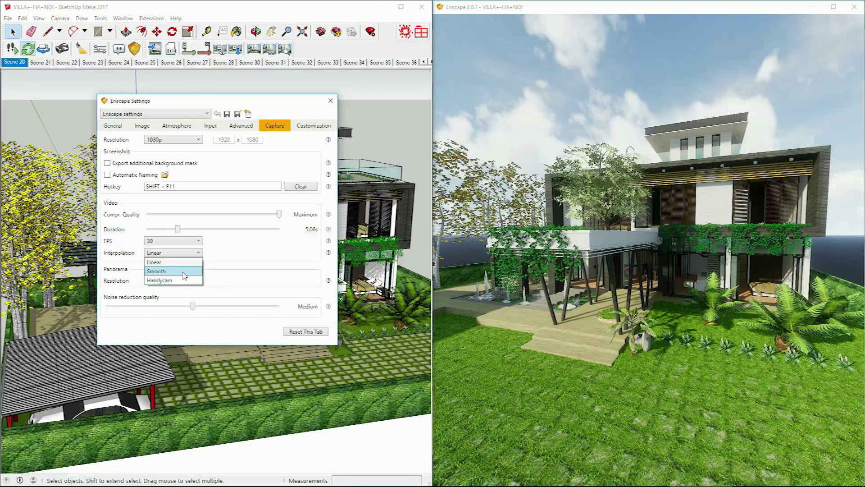
# Step: Choose Smooth camera interpolation and close the Enscape Settings window
pyautogui.click(185, 272)
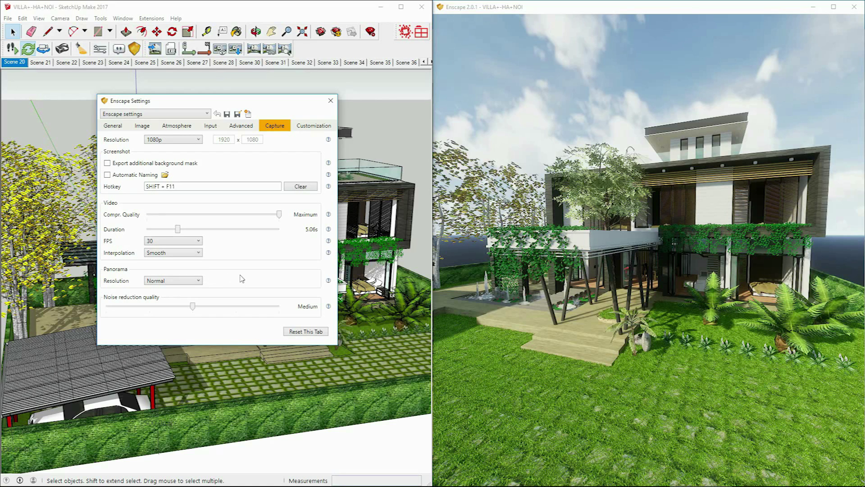
pyautogui.click(331, 100)
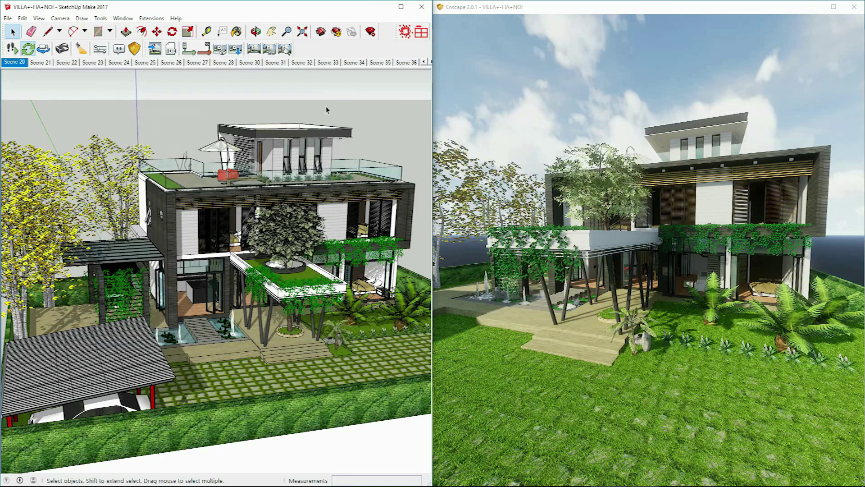
# Step: Export the reconfigured camera-path video as MP4 to the Desktop under its default name
pyautogui.click(237, 50)
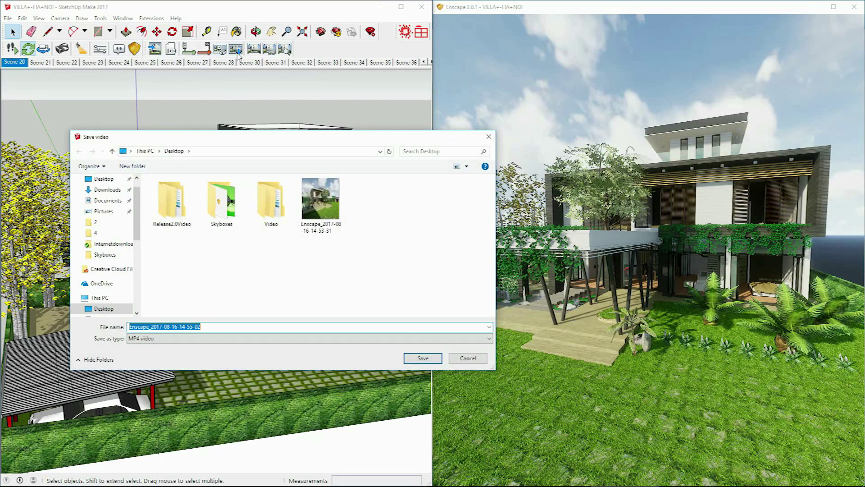
pyautogui.click(423, 359)
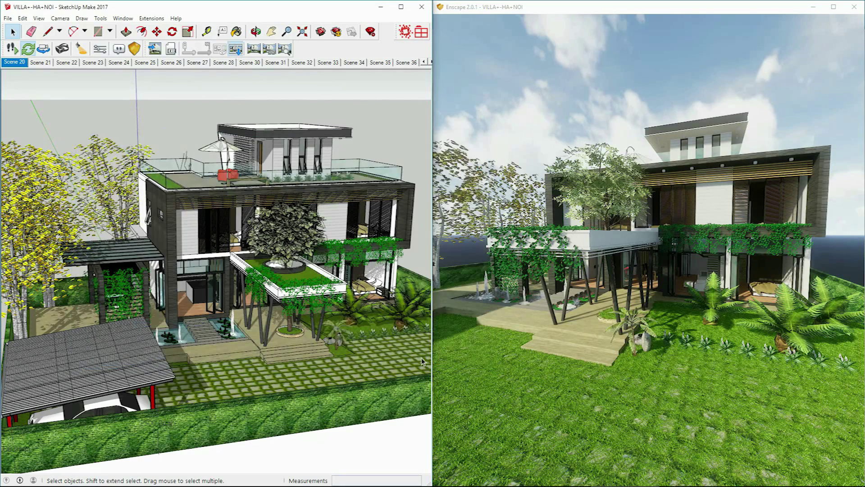